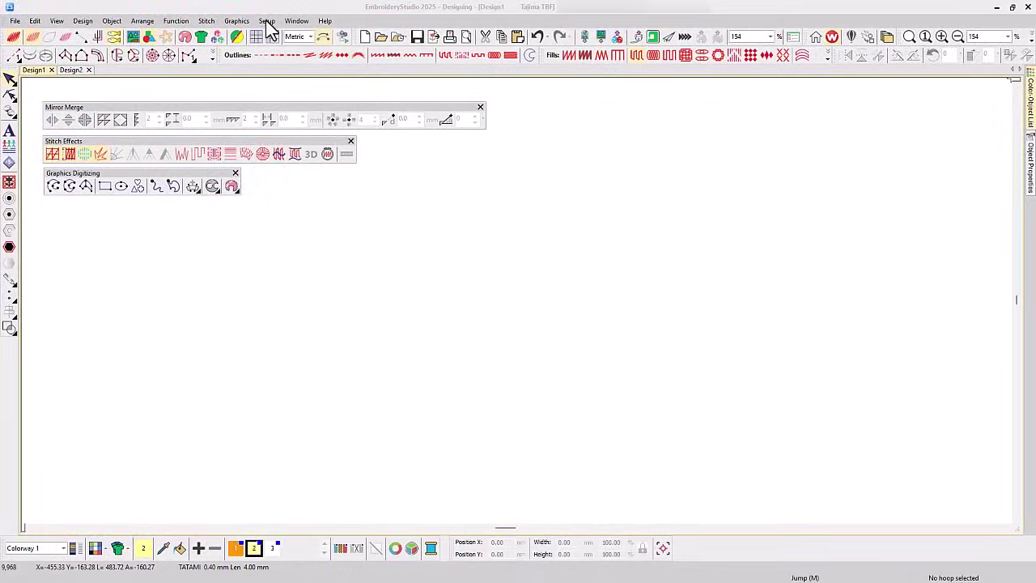
Step: Enable Show grid and Snap to grid in the Grid & Guides options
left_click(267, 22)
left_click(265, 33)
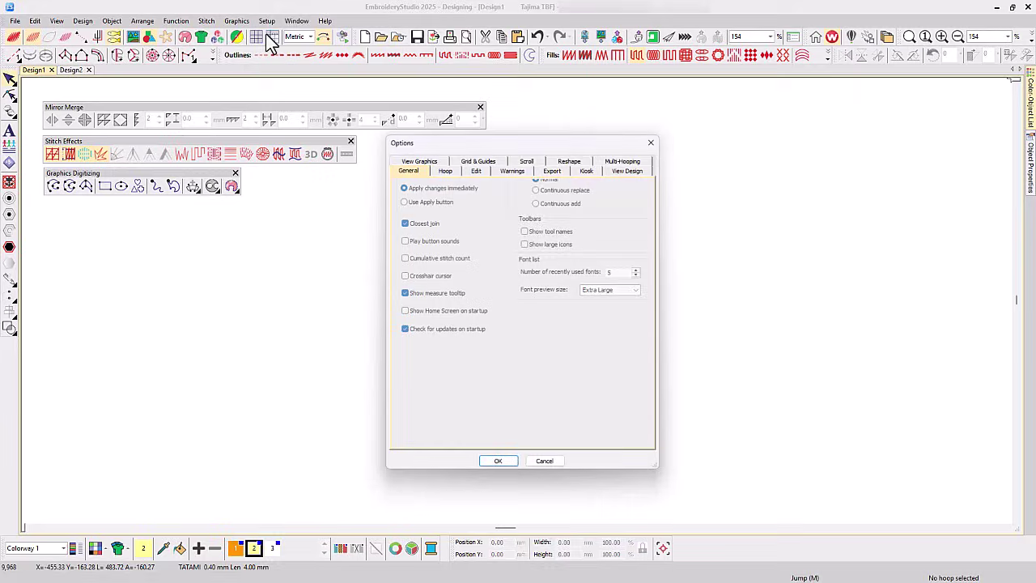
left_click(471, 162)
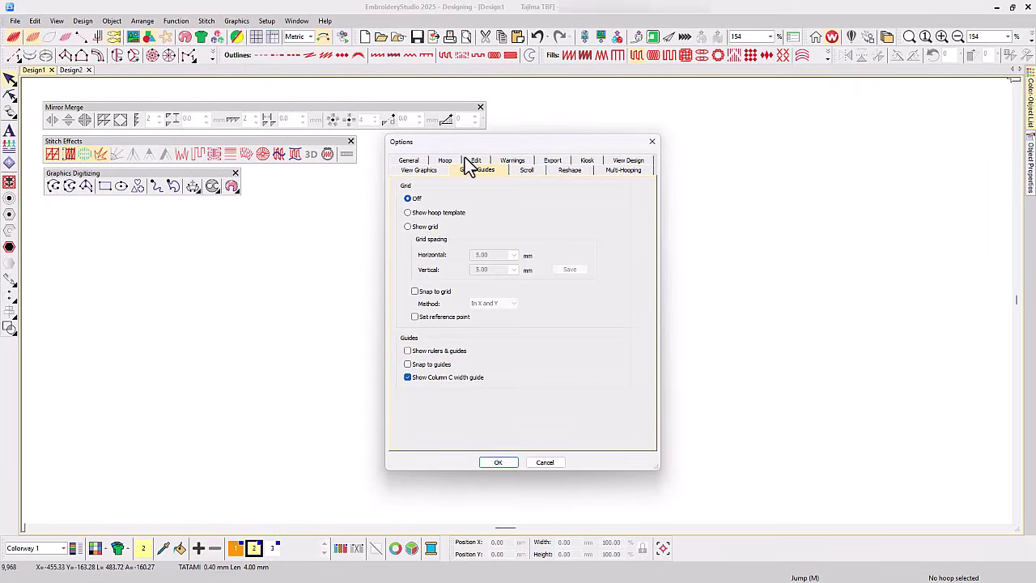
left_click(421, 227)
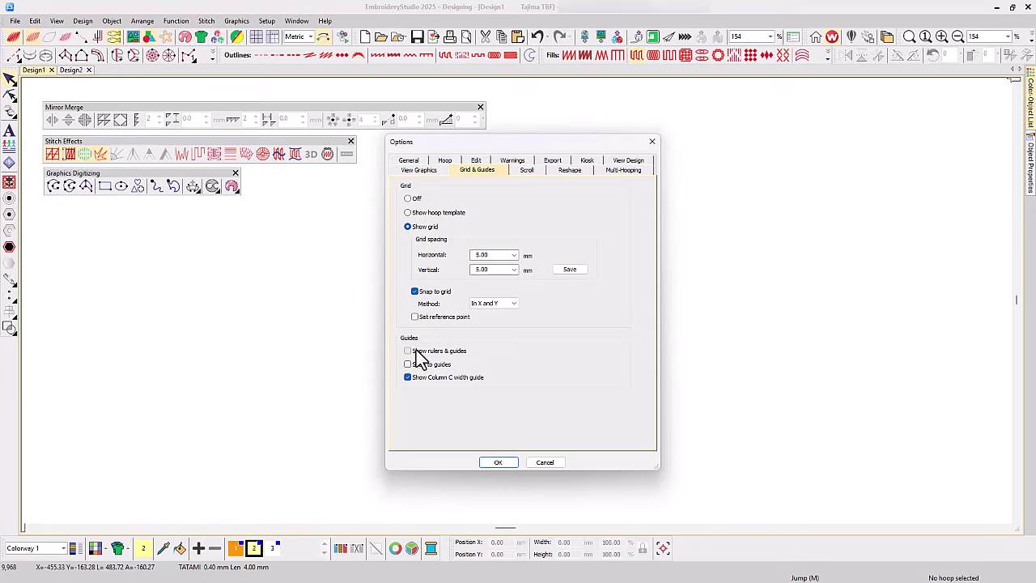
left_click(498, 463)
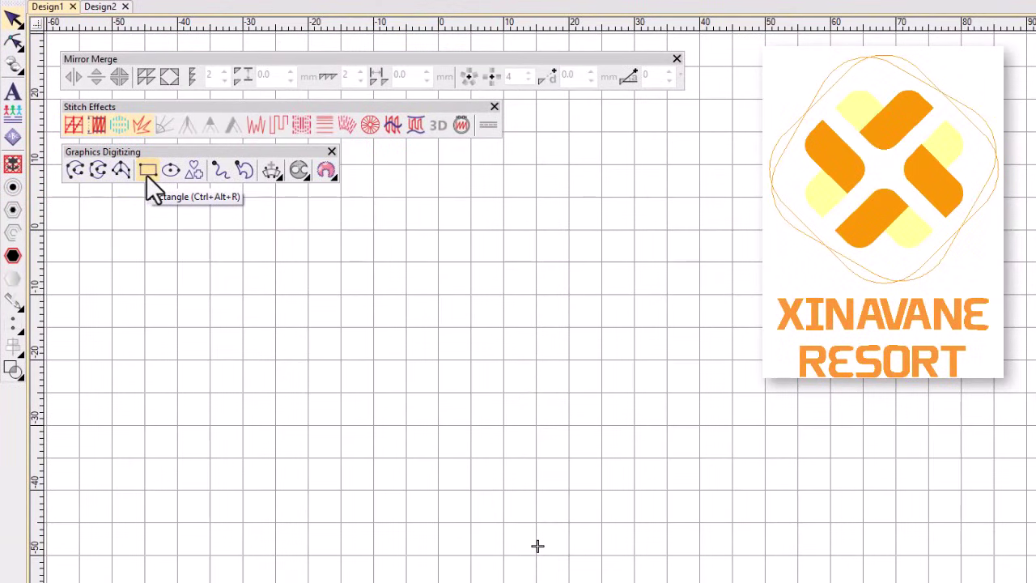
Step: Draw a 10×20 mm stitched rectangle from the canvas origin
left_click(146, 175)
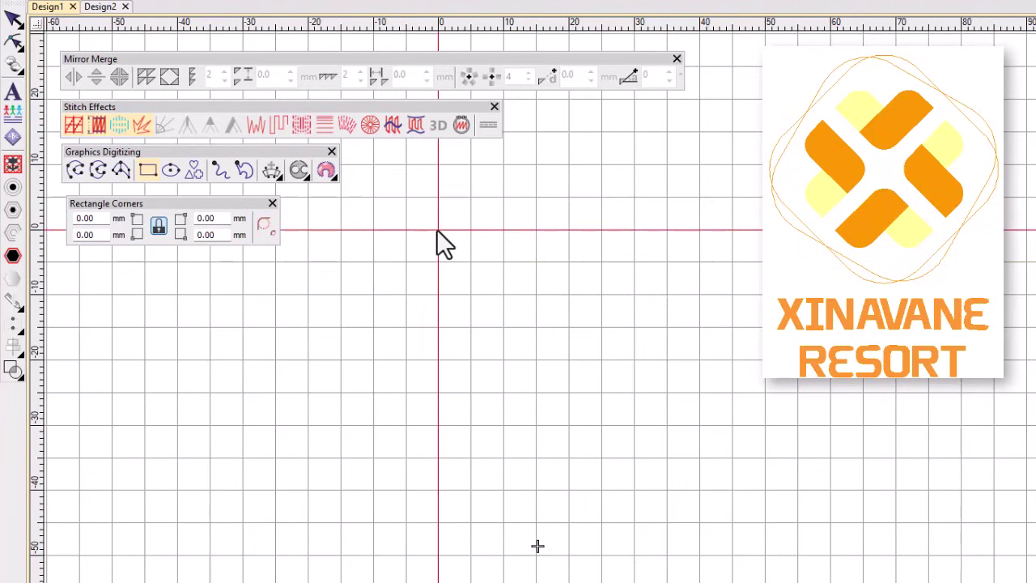
left_click_drag(437, 230, 499, 341)
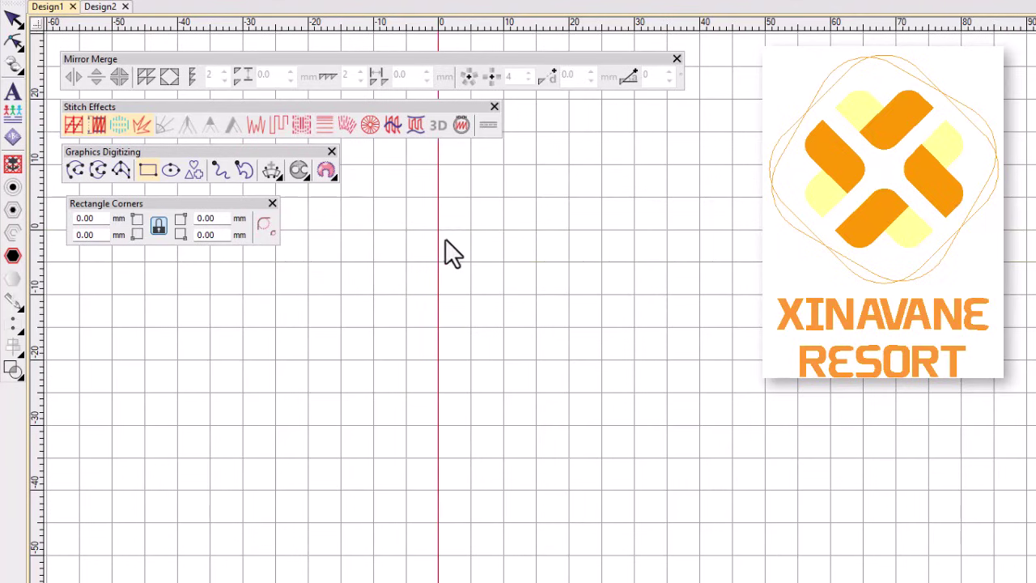
left_click(502, 360)
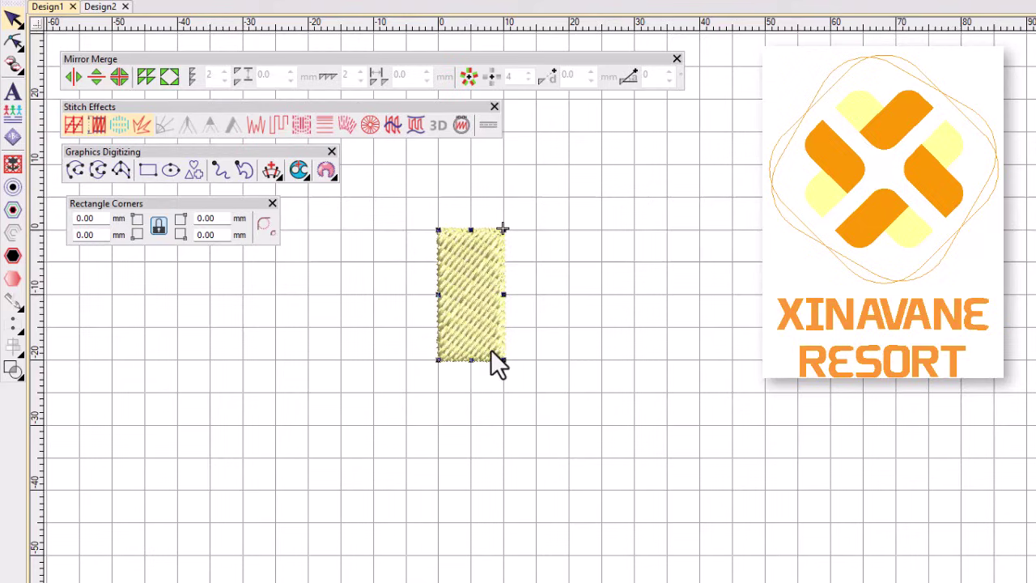
Step: Round the top-left and bottom-right corners to 20 mm, then Ctrl-drag a copy to the right
left_click(165, 230)
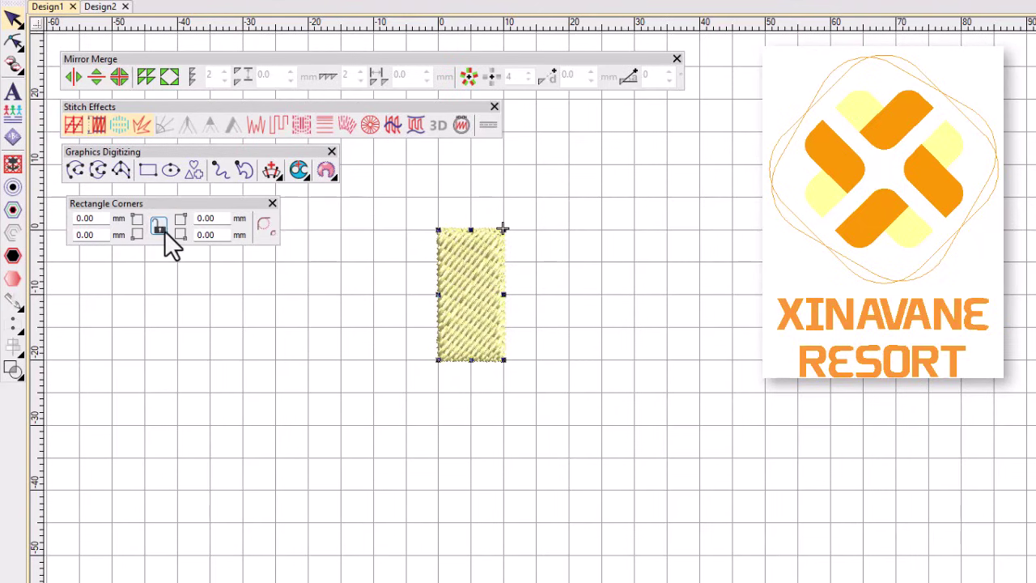
left_click_drag(97, 219, 56, 218)
type("0")
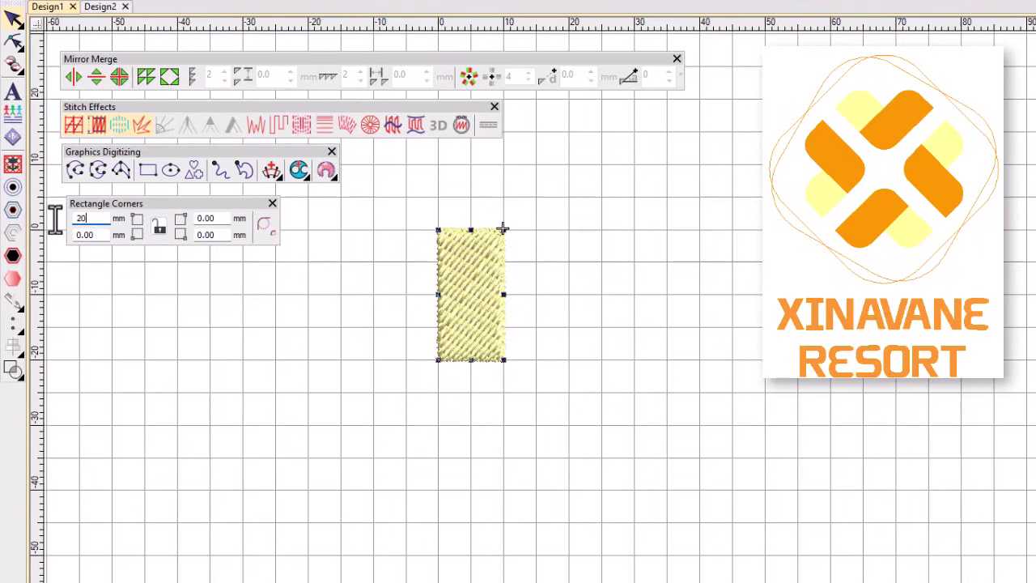
key("Return")
left_click_drag(215, 235, 191, 242)
type("20")
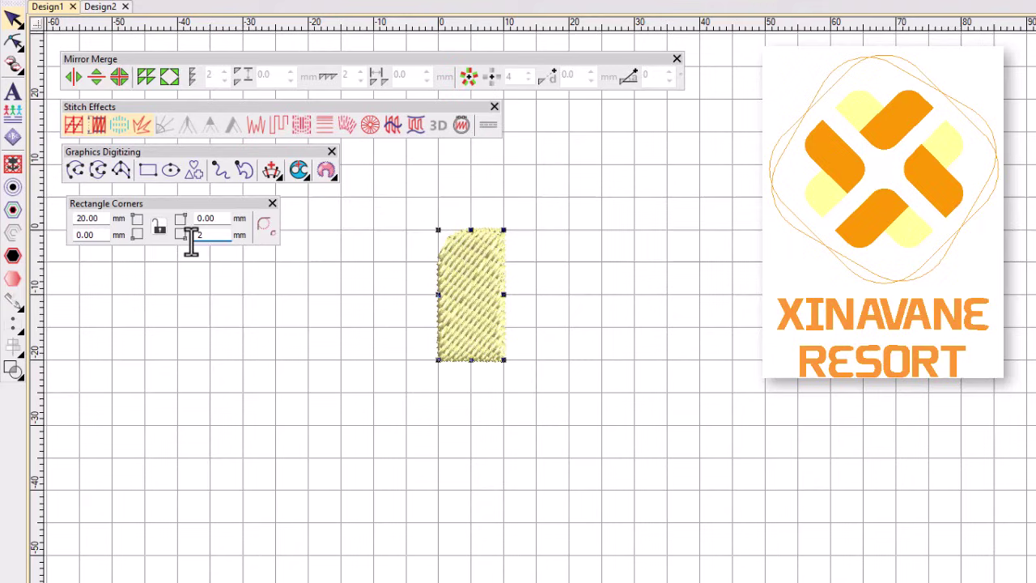
key("Return")
left_click_drag(462, 283, 635, 283)
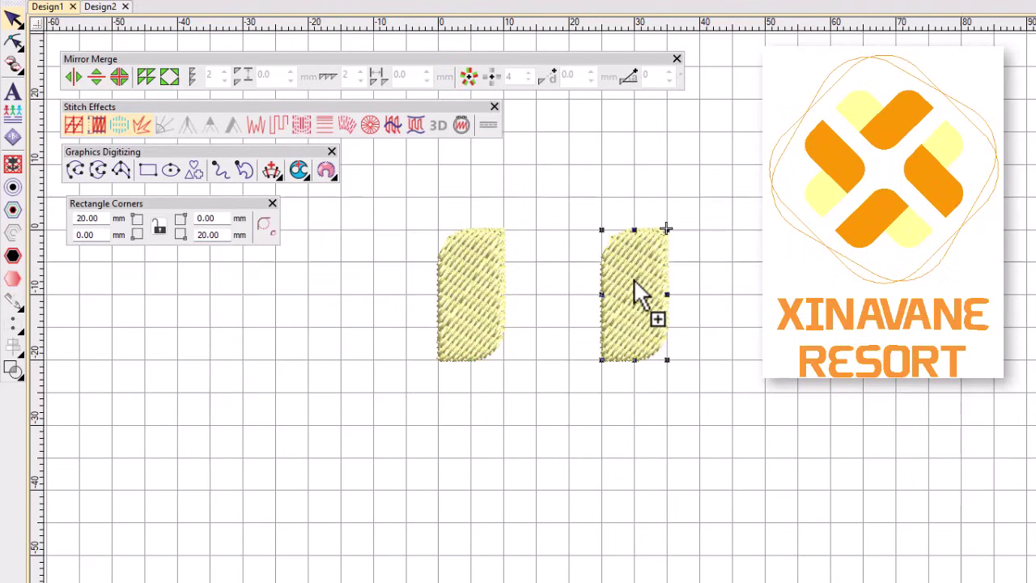
left_click(484, 290)
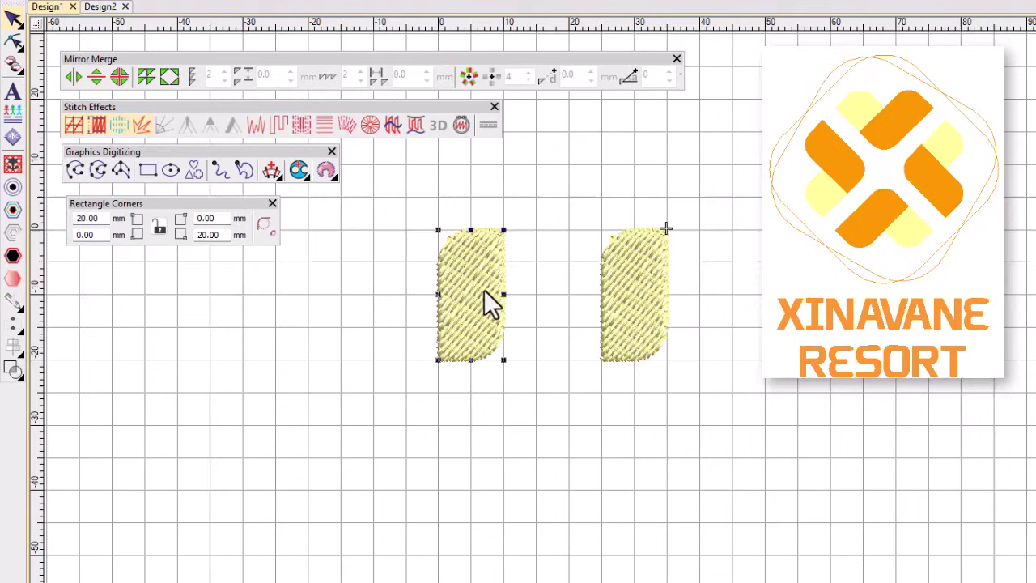
Step: Kaleidoscope-mirror the left shape with 2 copies and merge them into one L-shaped object
left_click(467, 72)
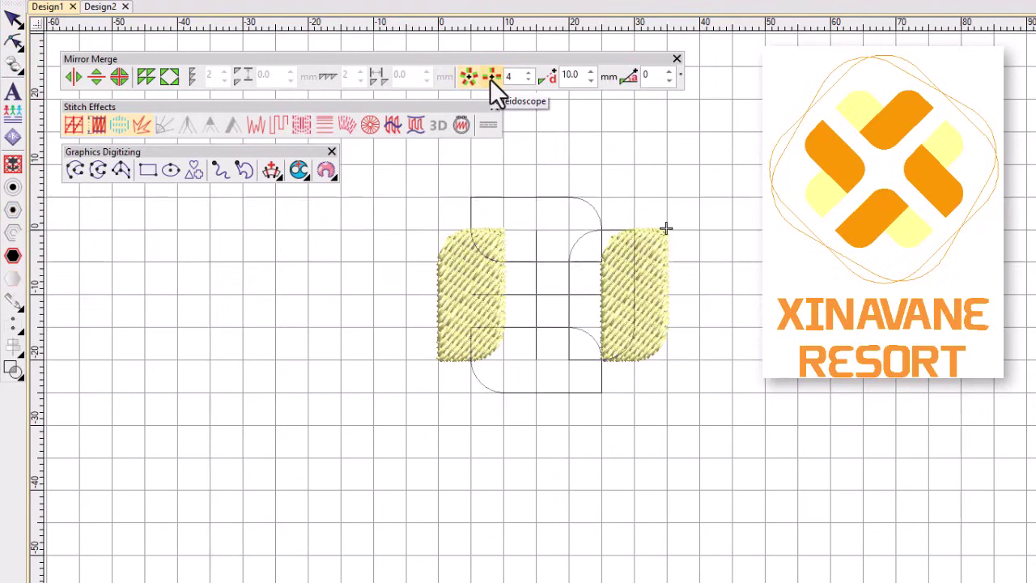
left_click(491, 78)
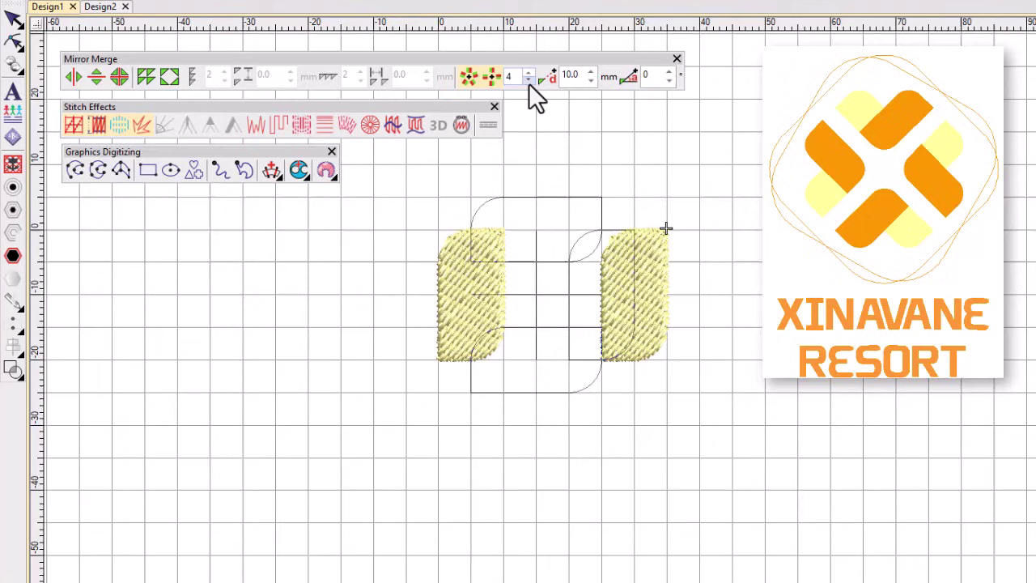
left_click(528, 79)
left_click(528, 79)
key("ctrl")
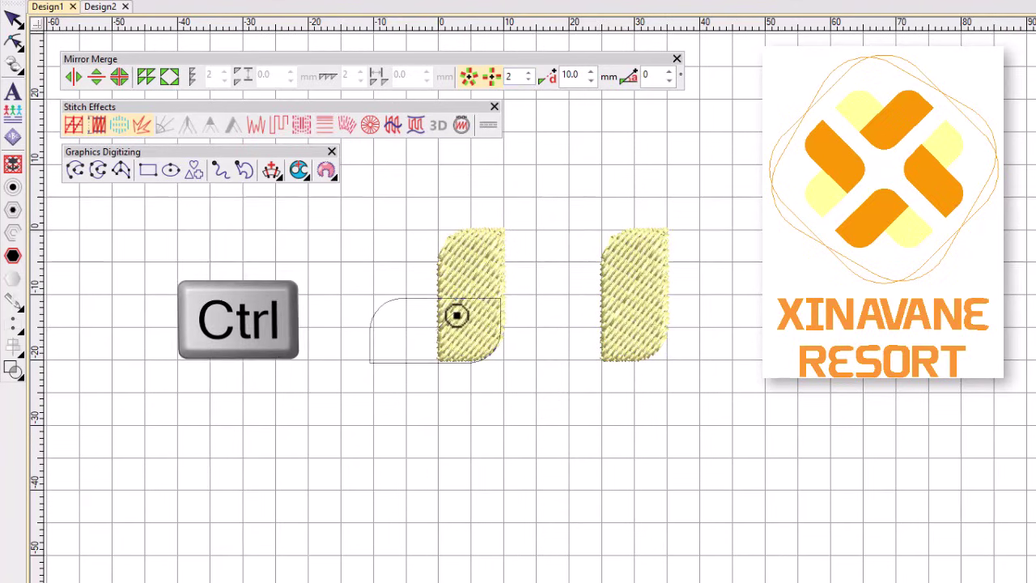
left_click(665, 229)
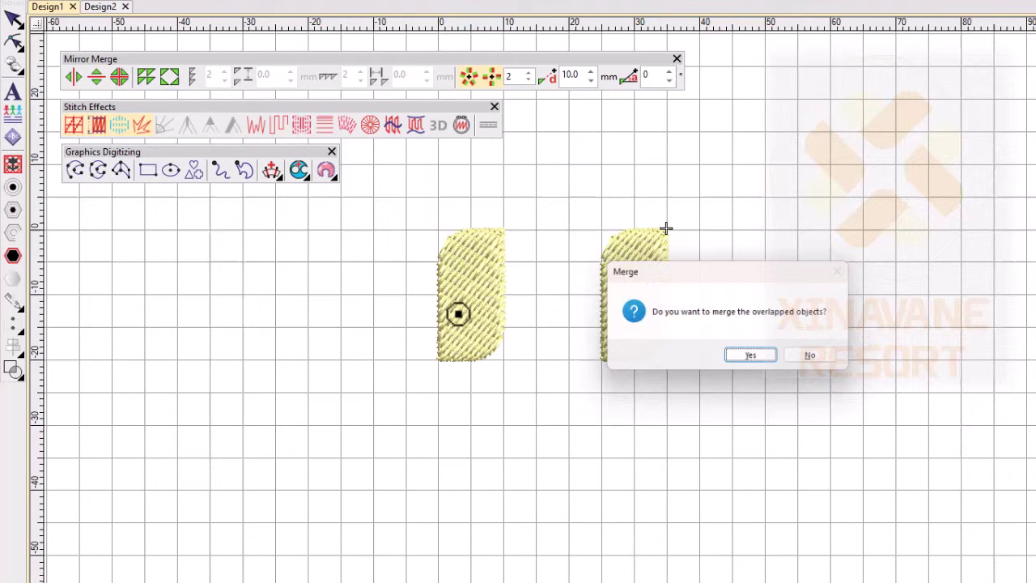
left_click(754, 359)
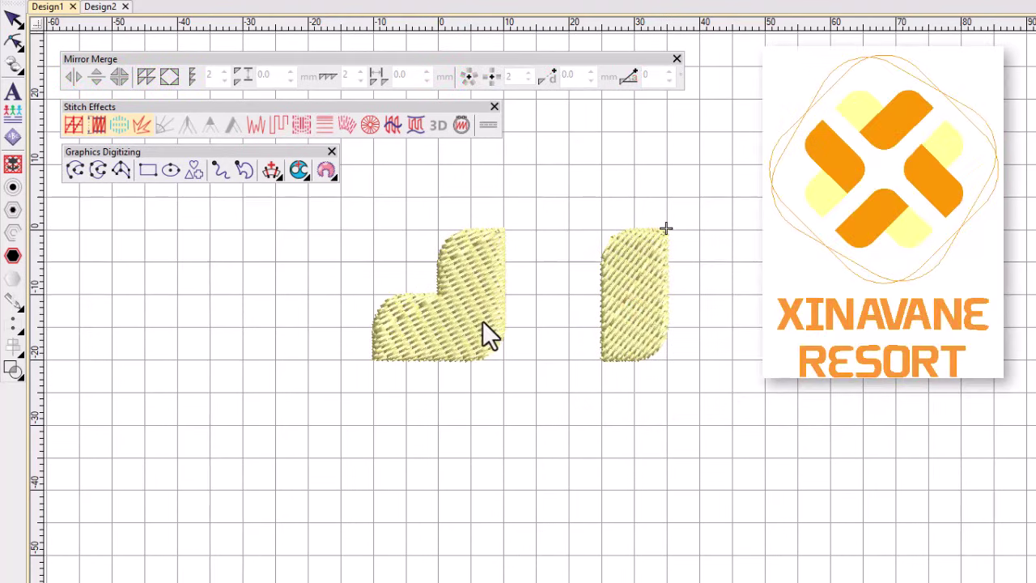
left_click(482, 324)
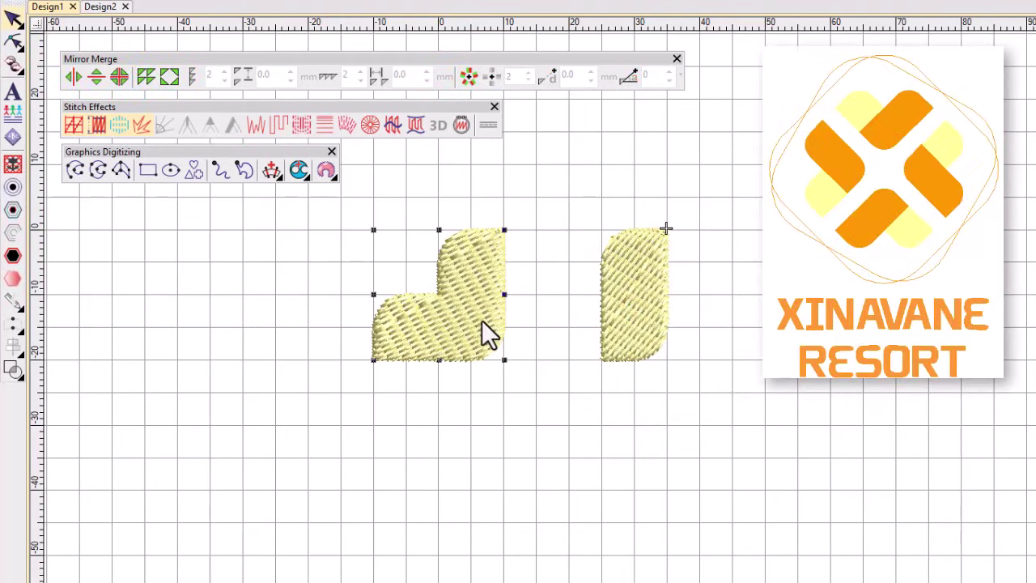
Step: Reshape the L-shaped tile so its stitches run at 135°
left_click(16, 42)
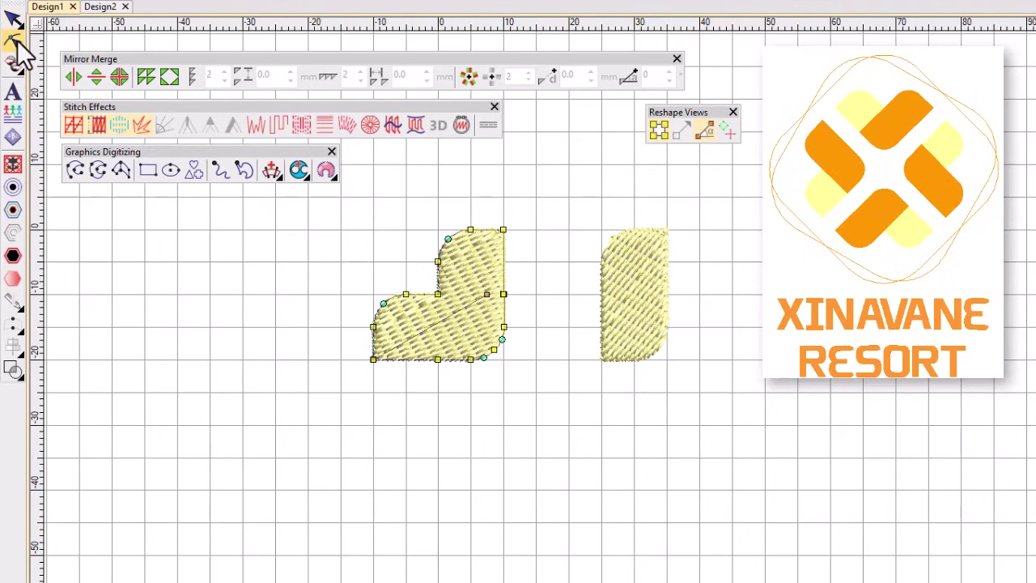
left_click(658, 131)
left_click_drag(373, 356, 406, 261)
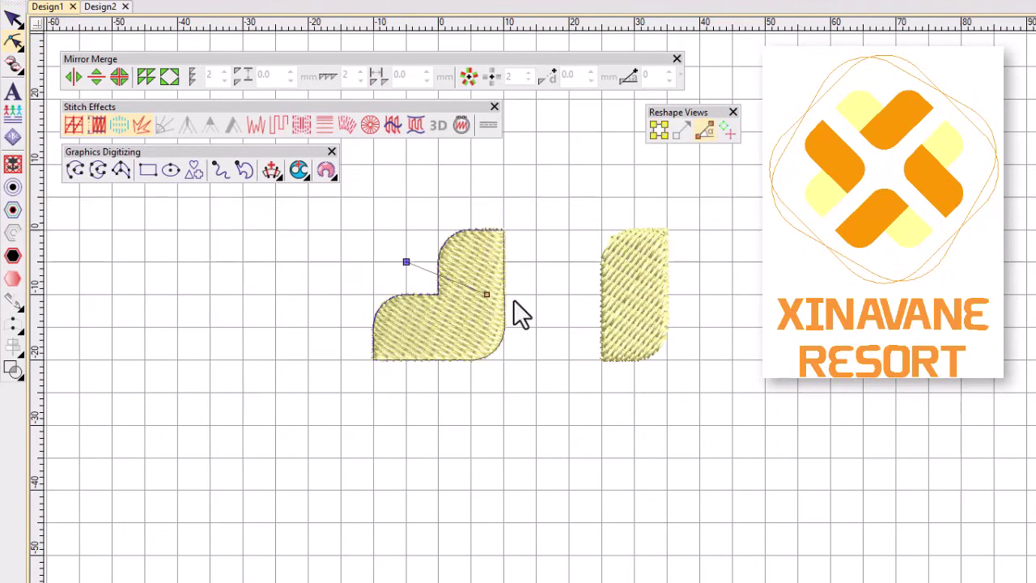
left_click_drag(486, 294, 499, 359)
key("Escape")
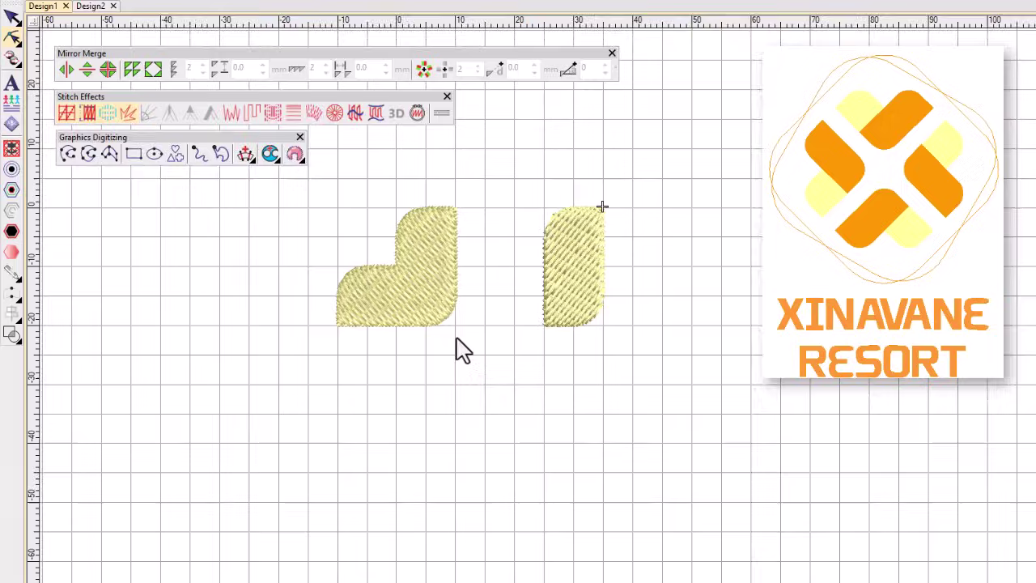
left_click(538, 287)
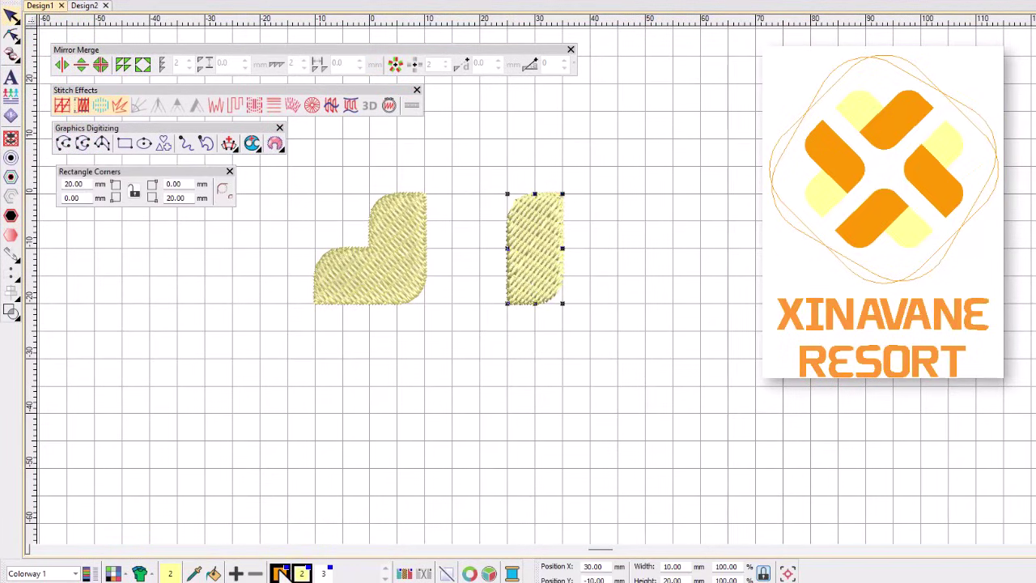
Step: Colour the right tile orange and give it a regular textured diagonal stitch effect
left_click(281, 573)
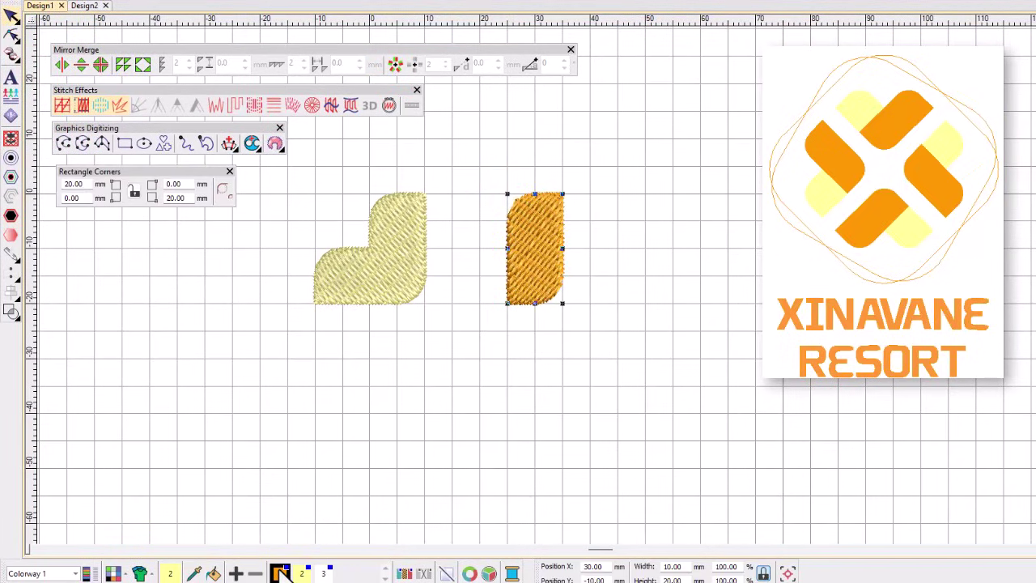
left_click(63, 108)
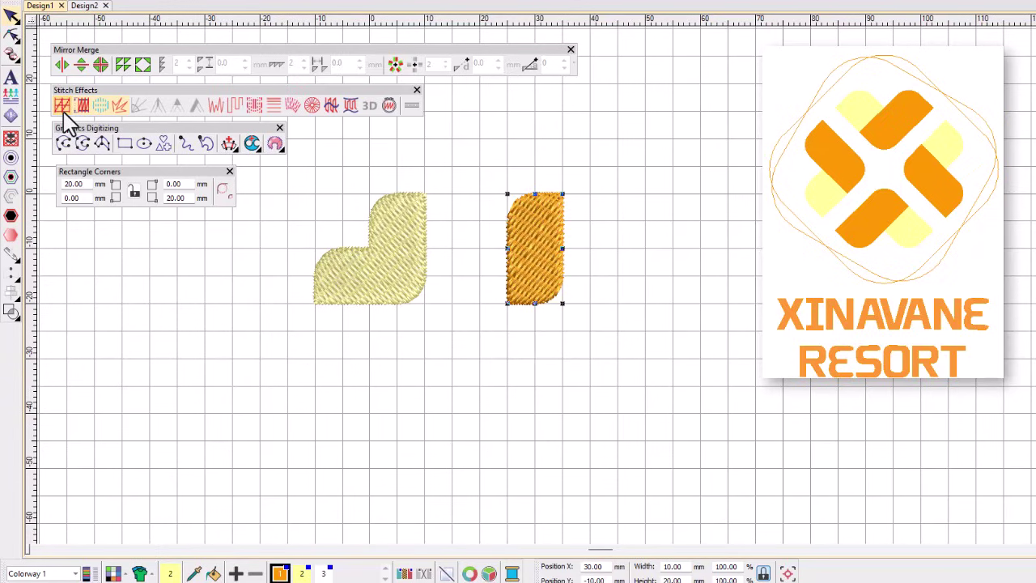
left_click(275, 108)
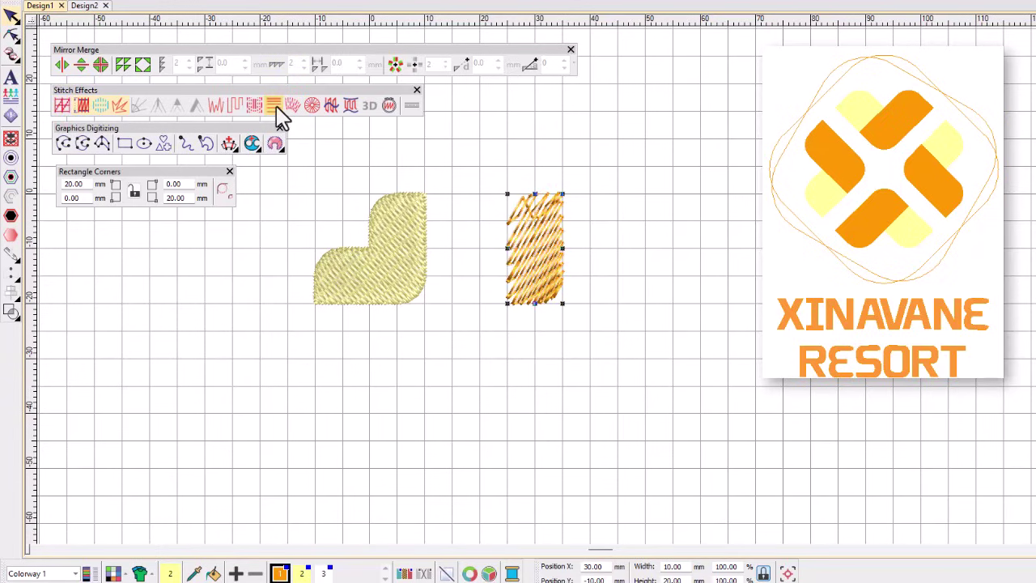
left_click(232, 107)
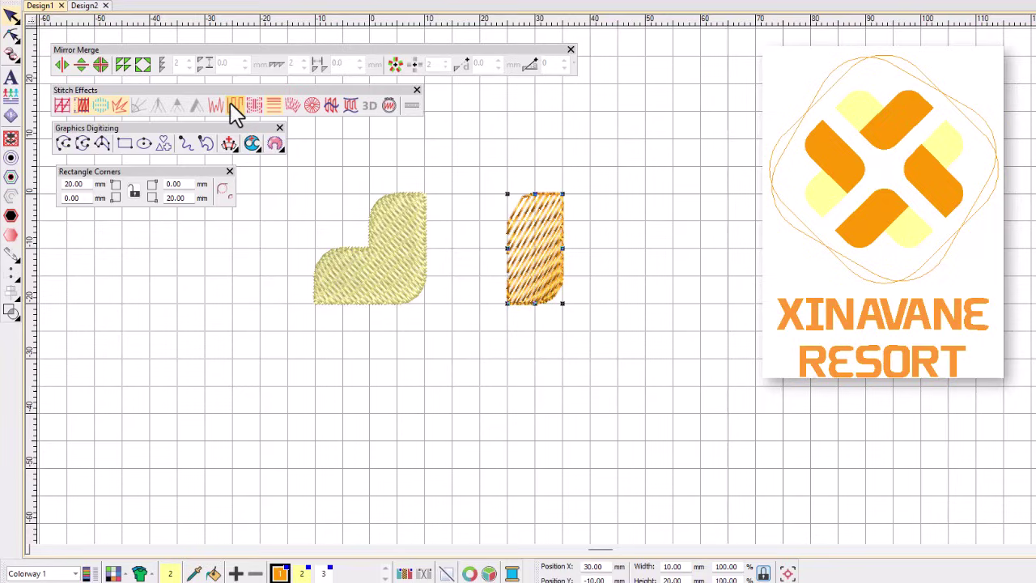
Step: Butt the orange tile against the yellow L, set its stitch angle to 45°, and select both
mouse_move(550, 272)
left_mouse_down()
mouse_move(429, 276)
mouse_move(409, 262)
left_mouse_up()
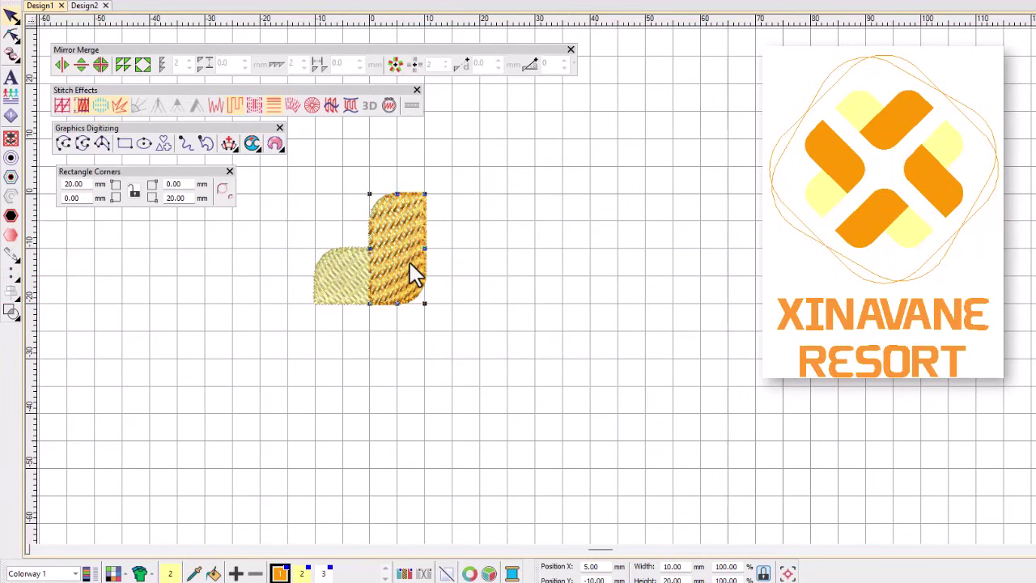
left_click(12, 36)
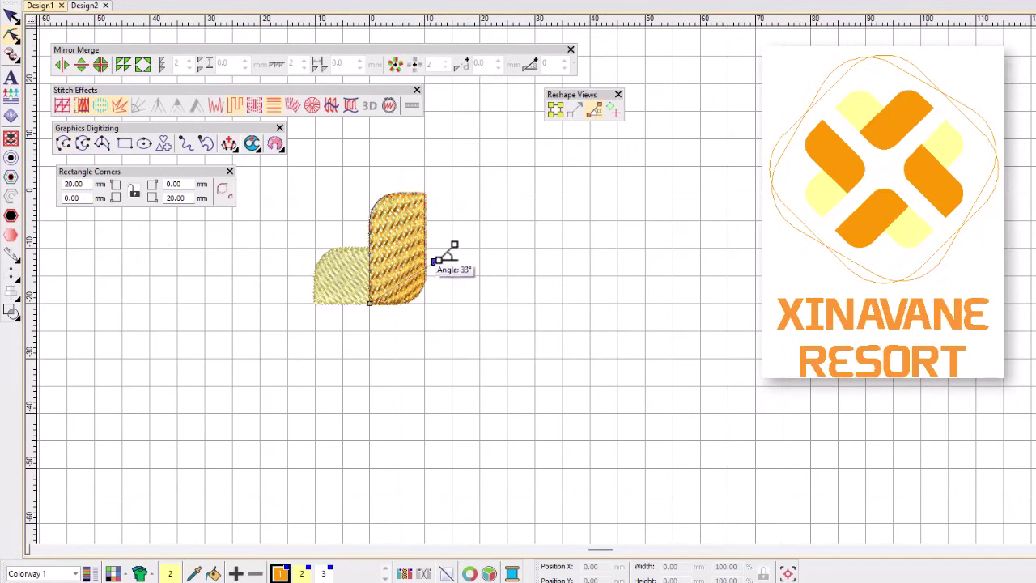
left_click_drag(398, 257, 437, 238)
key("Escape")
left_click_drag(289, 174, 452, 338)
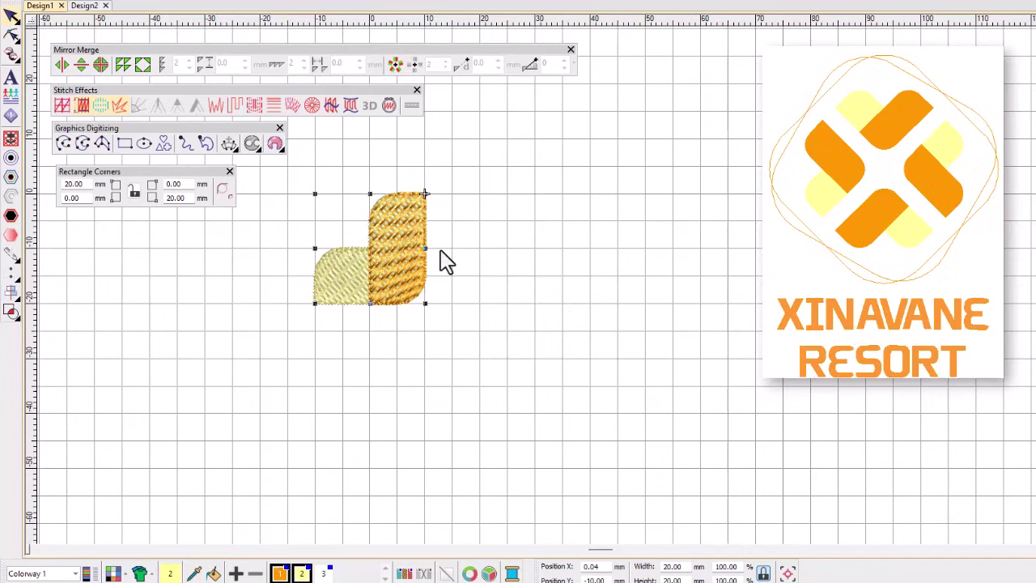
Step: Wreath-repeat the orange-and-yellow tile into four rotated copies around a chosen centre
left_click(392, 68)
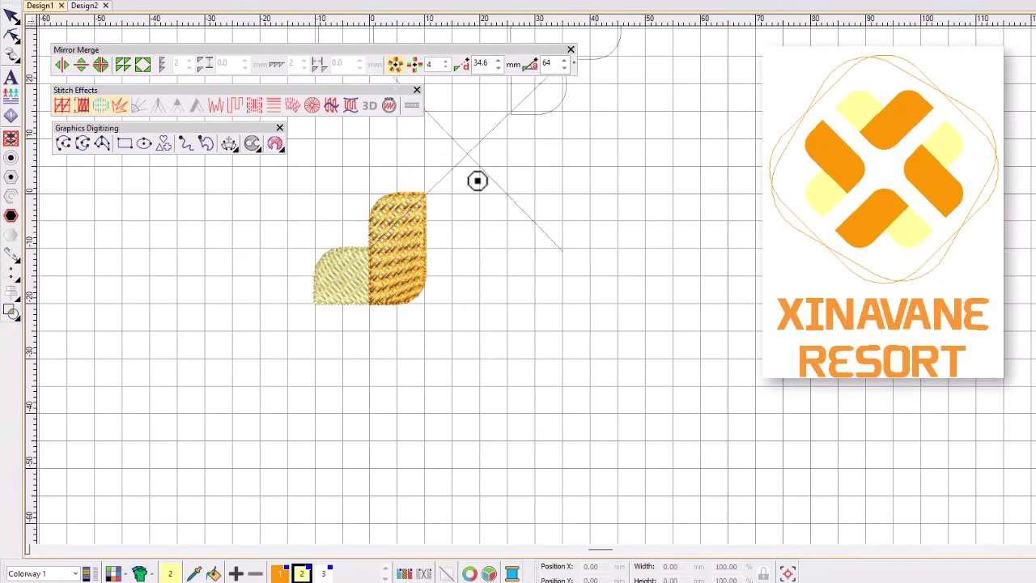
left_click(439, 317)
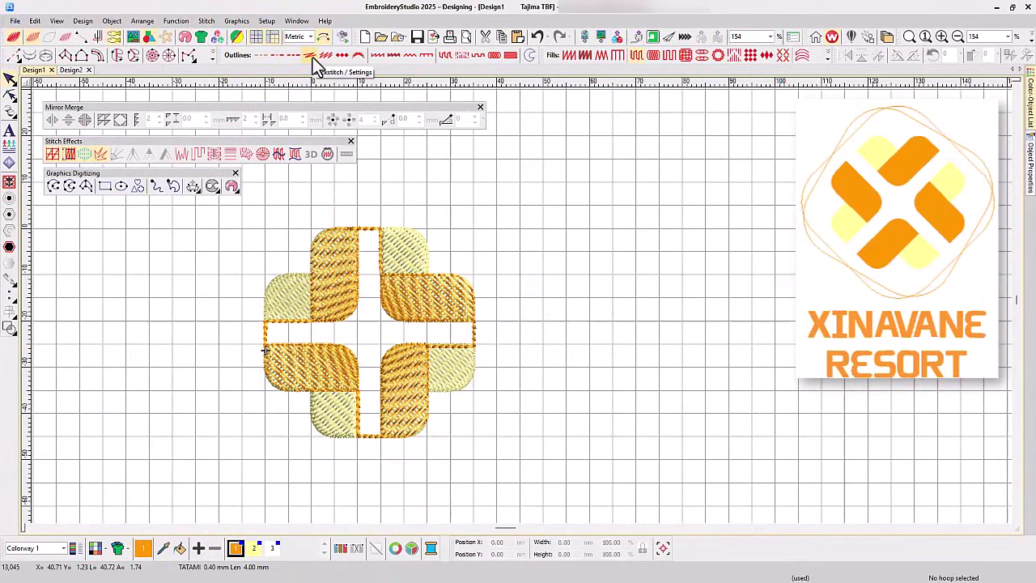
Step: Draw a backstitch rectangle around the cross with 17 mm rounded corners, and copy it right
left_click(312, 57)
left_click(105, 185)
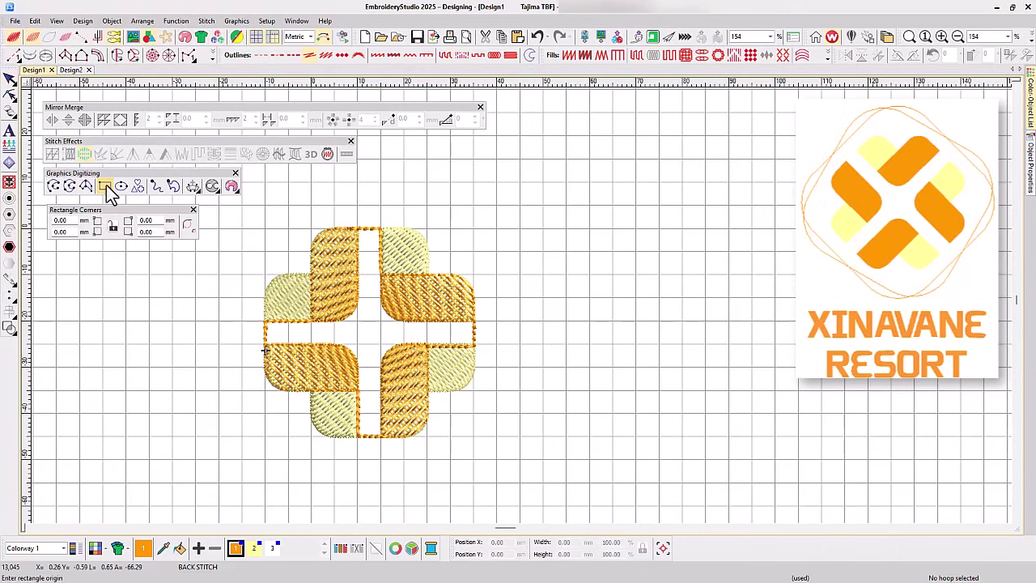
left_click(242, 204)
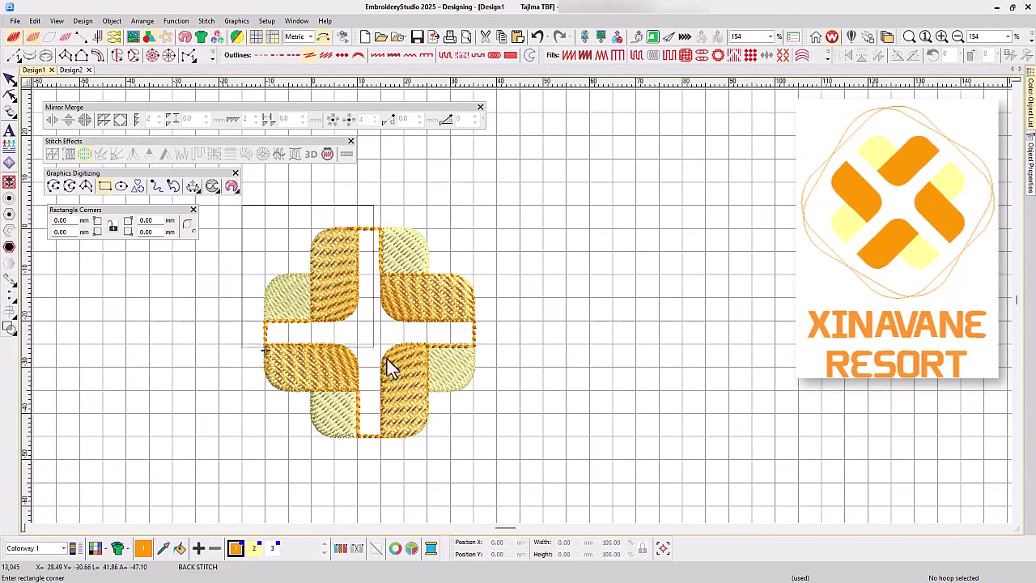
left_click(496, 460)
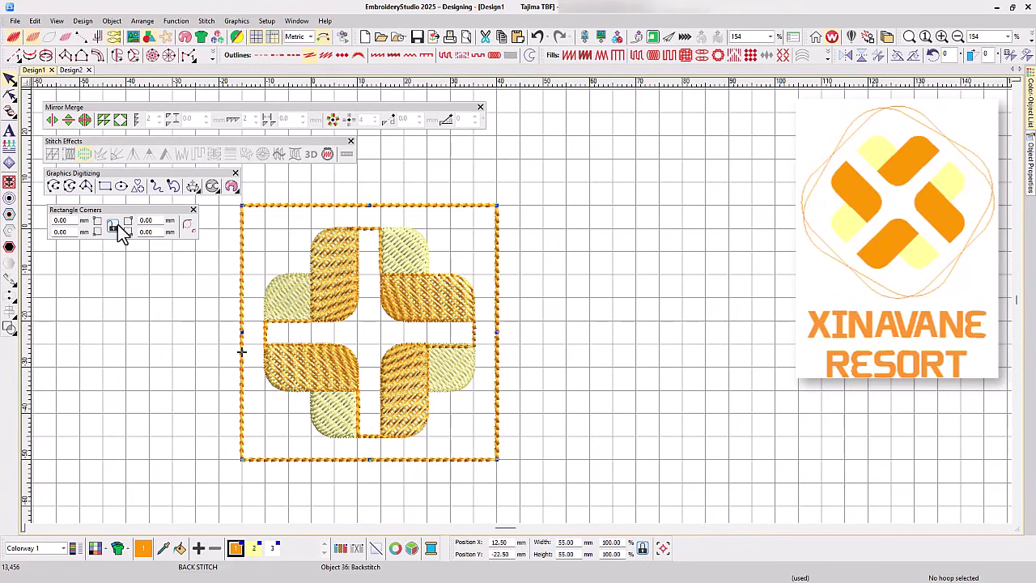
left_click_drag(69, 221, 47, 225)
key("Return")
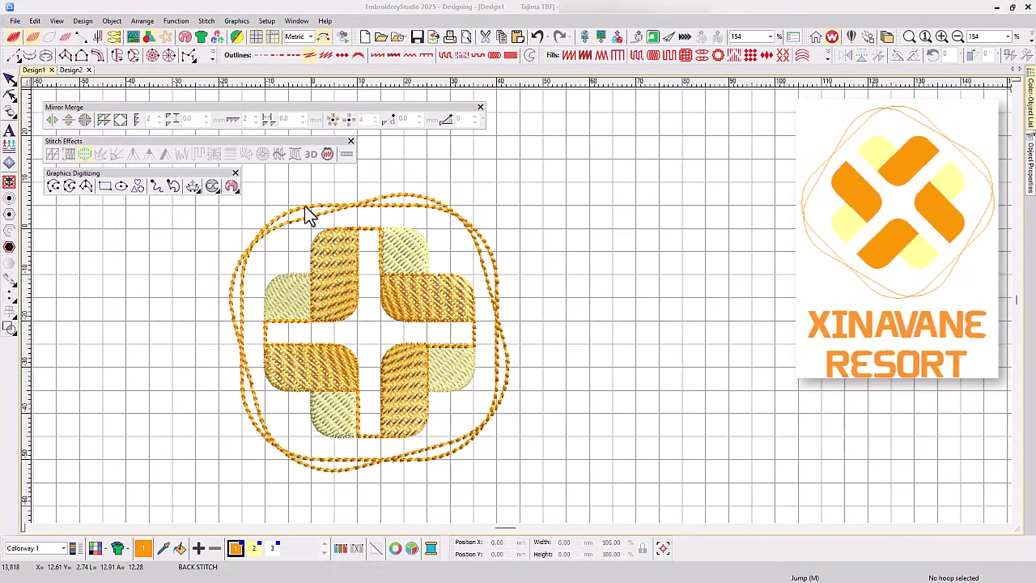
left_click_drag(310, 214, 591, 212)
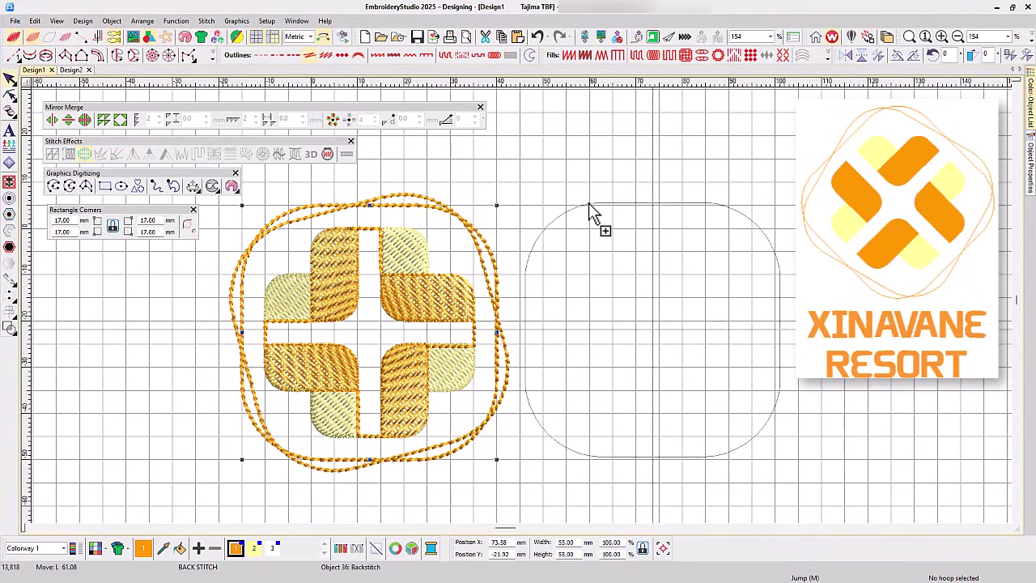
Step: Give the right rounded square a cross stitch fill in colour 3 and centre it over the cross
left_click(828, 58)
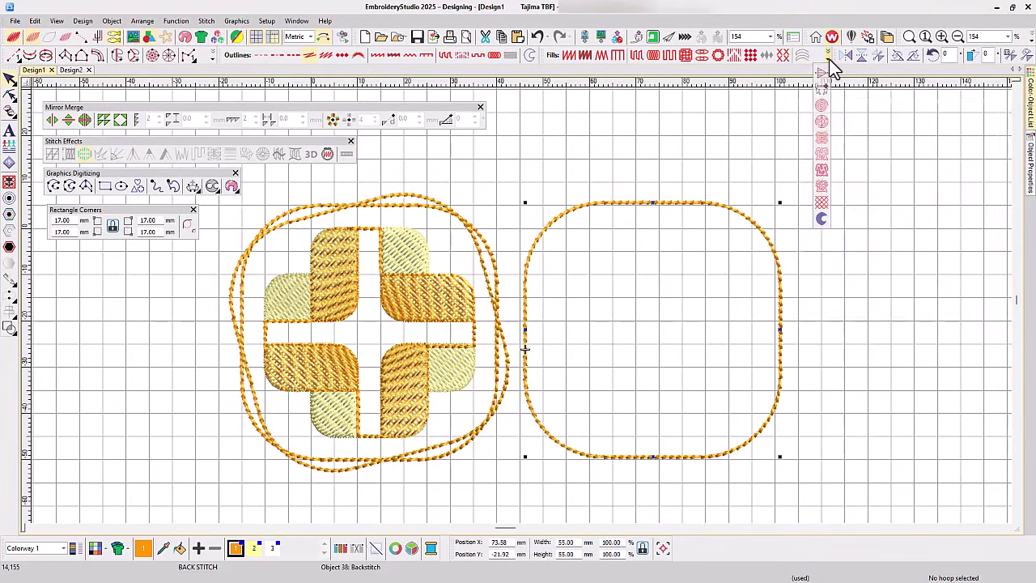
left_click(822, 203)
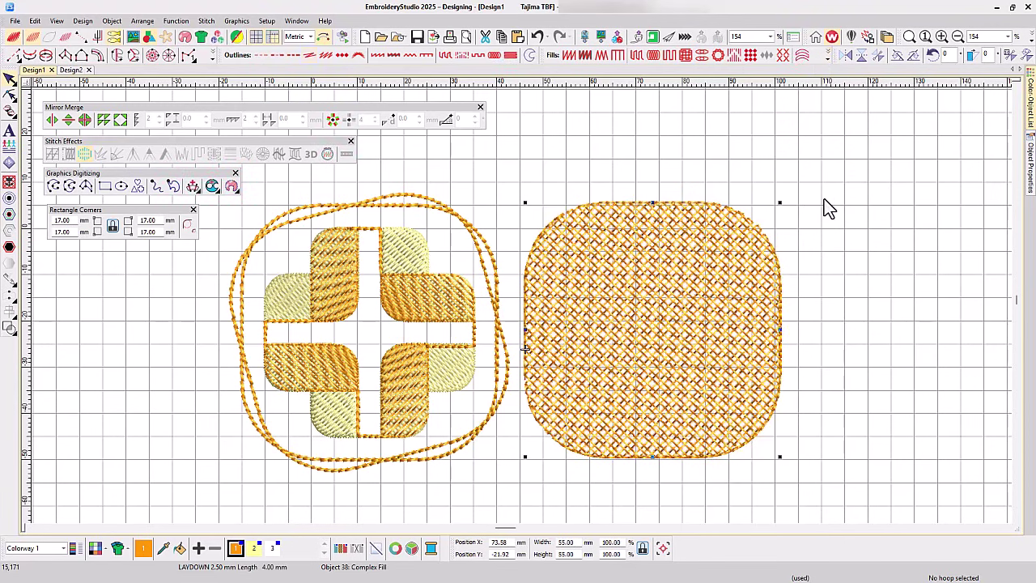
left_click(273, 549)
left_click_drag(656, 323, 373, 326)
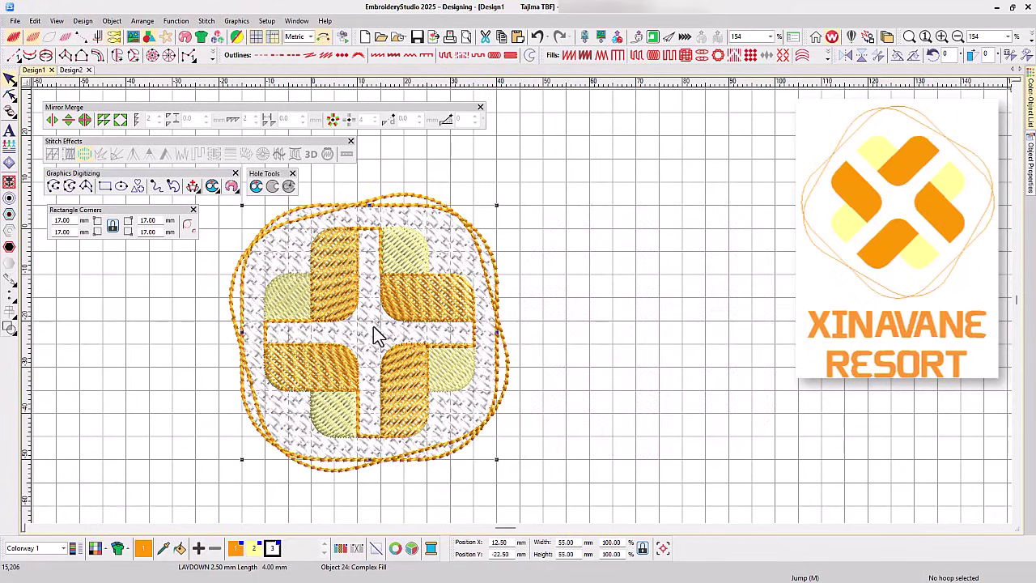
Step: Cut a cross-shaped hole into the fill, tracing around the tile cross
left_click(256, 187)
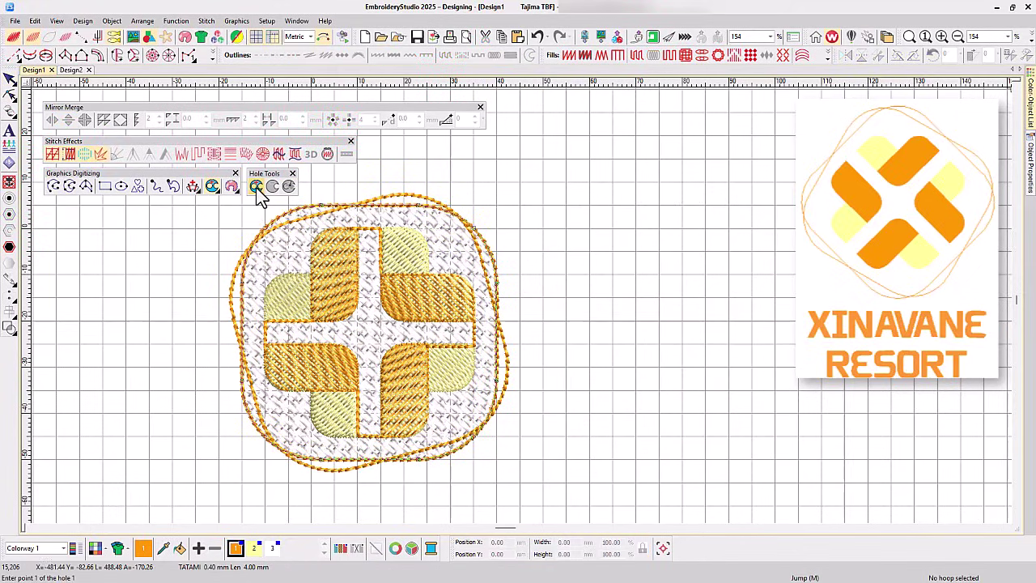
left_click(381, 229)
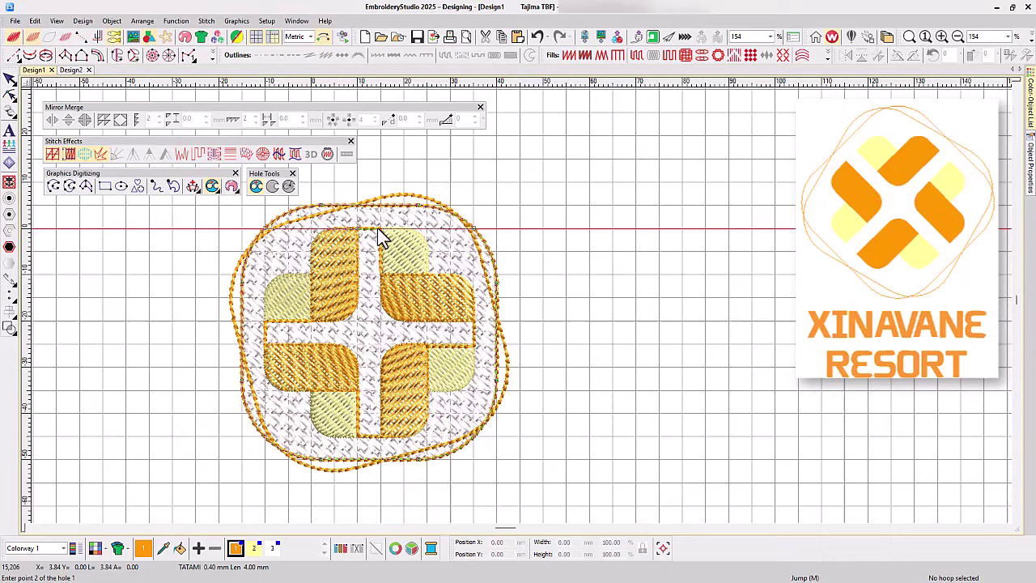
left_click(381, 275)
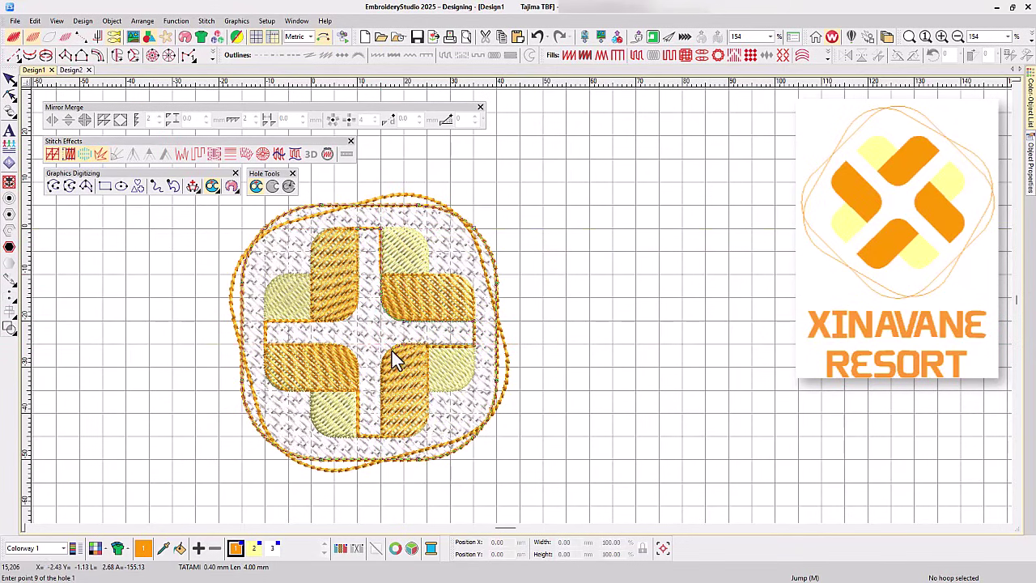
left_click(388, 351)
left_click(266, 323)
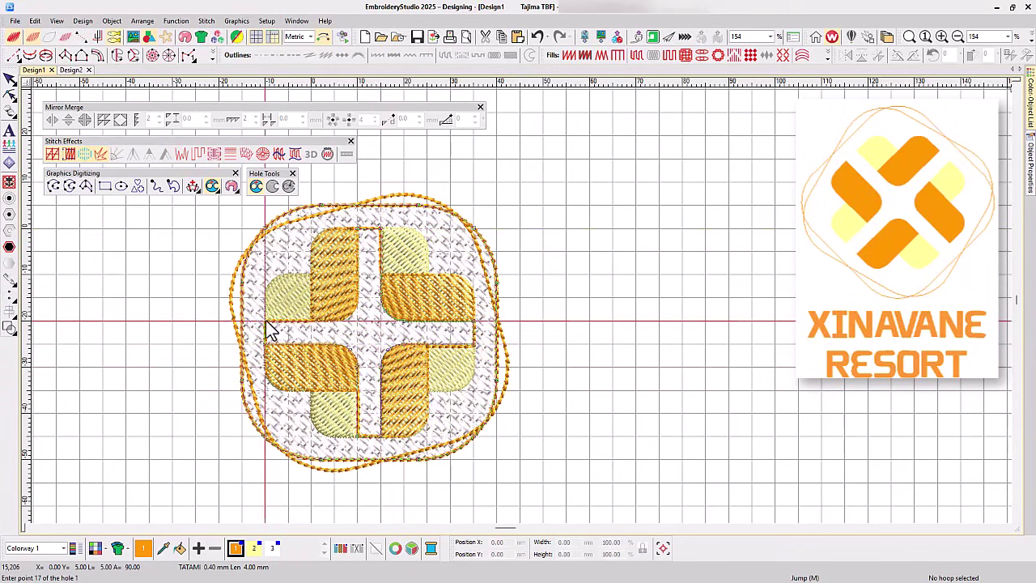
left_click(342, 328)
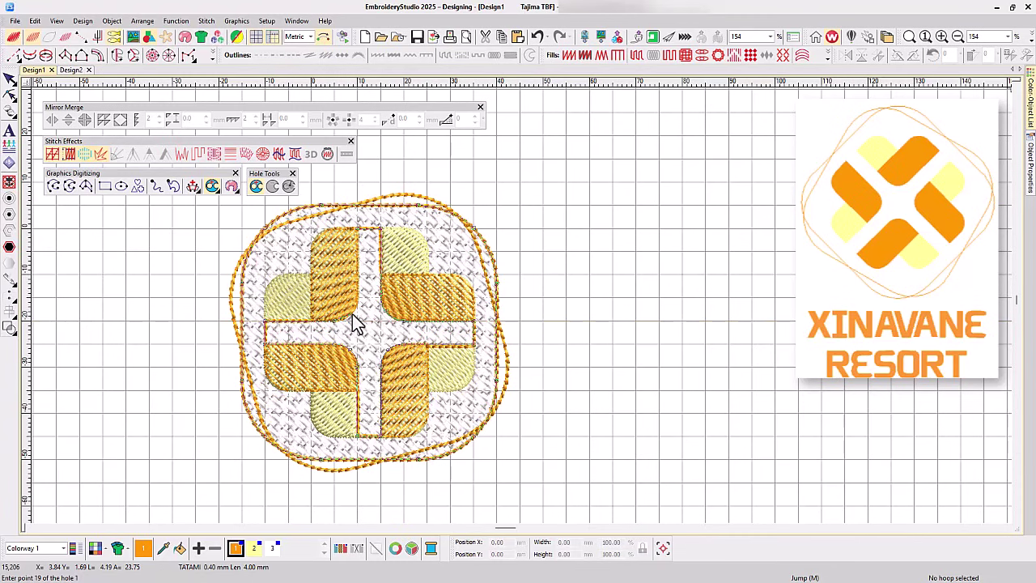
key("Return")
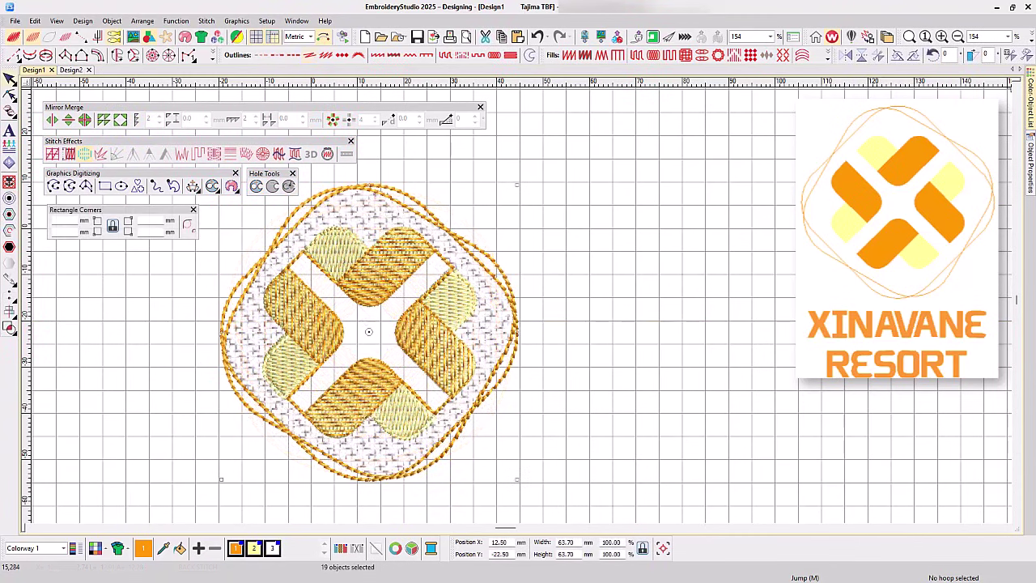